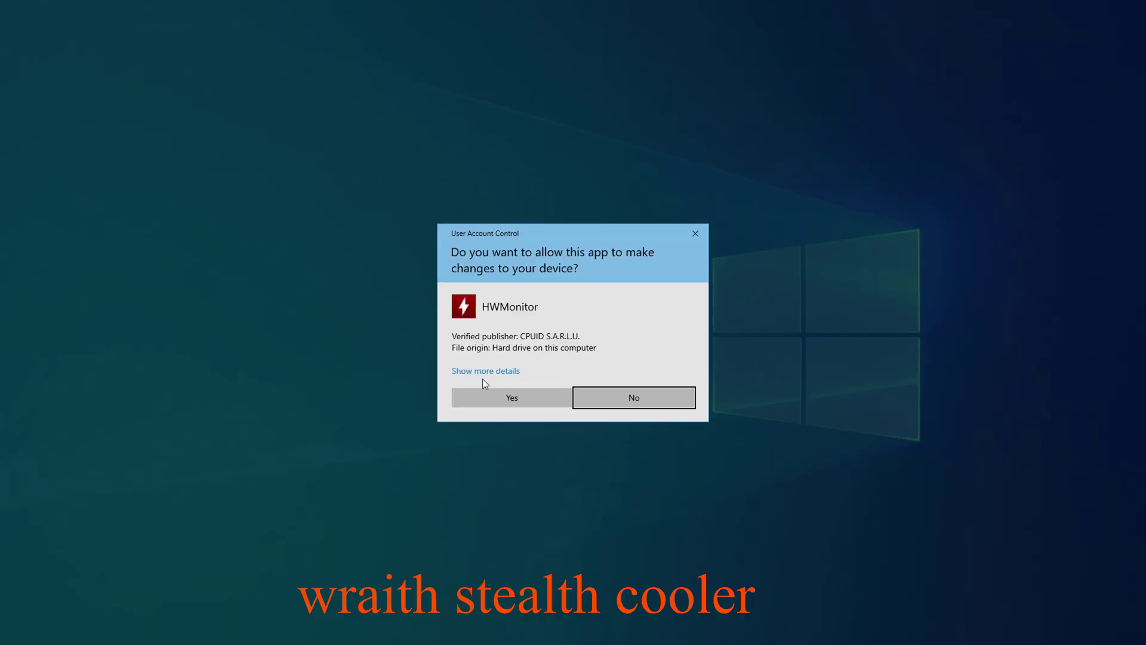
Step: Allow HWMonitor administrator rights and move its window to the right side of the desktop
click(496, 391)
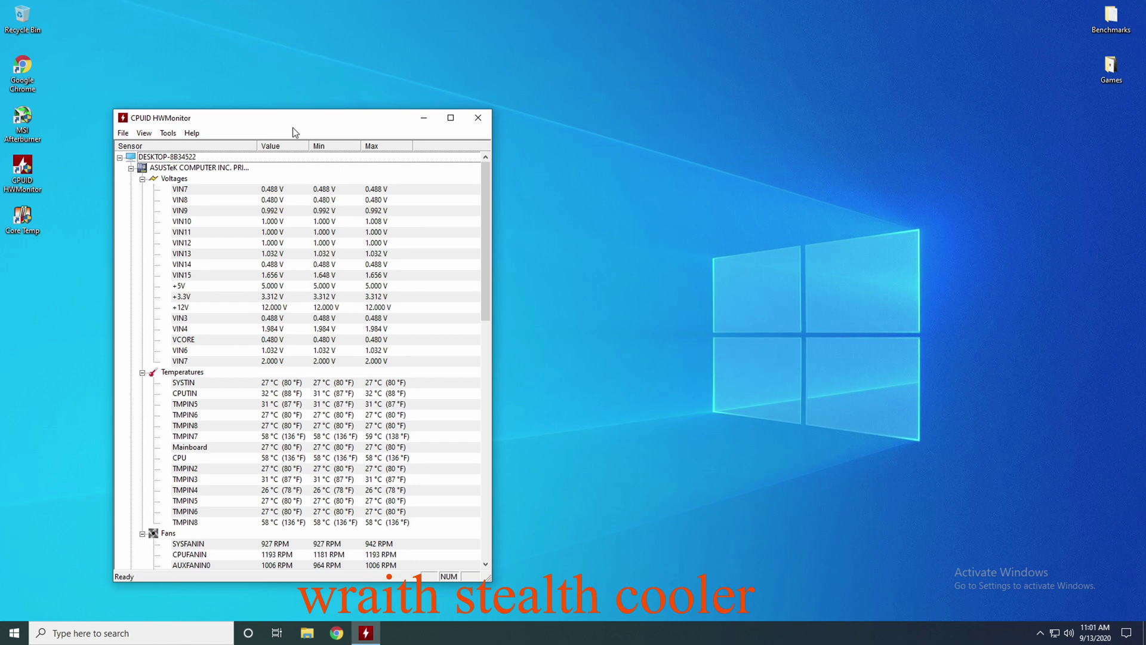
drag(290, 123, 920, 107)
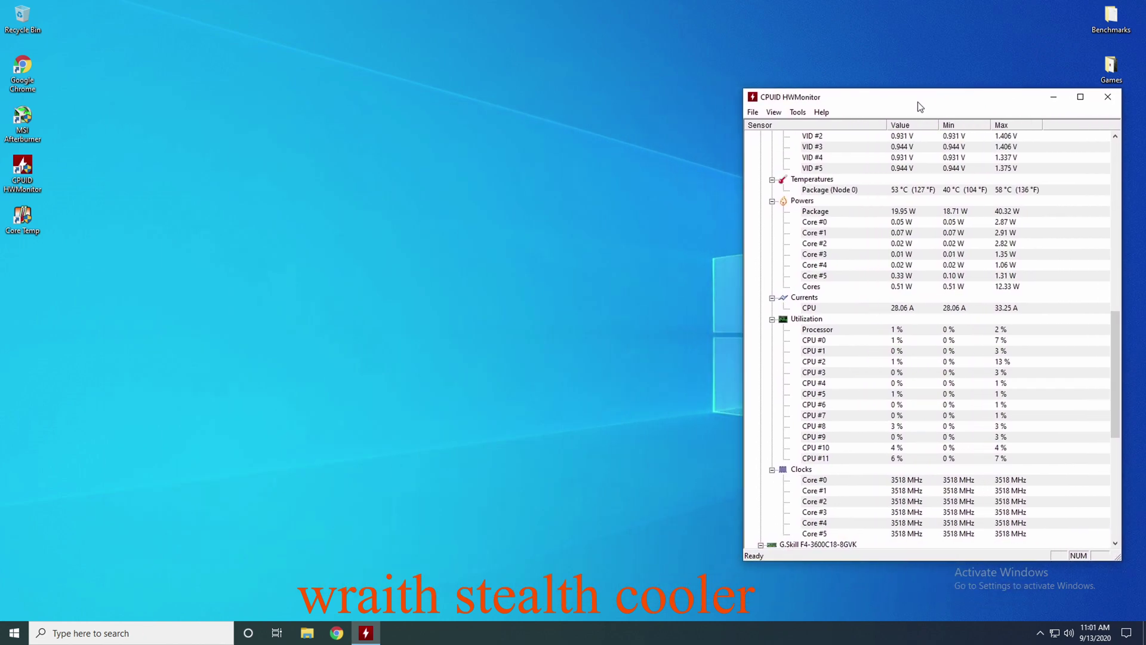
scroll(853, 263, up, 4)
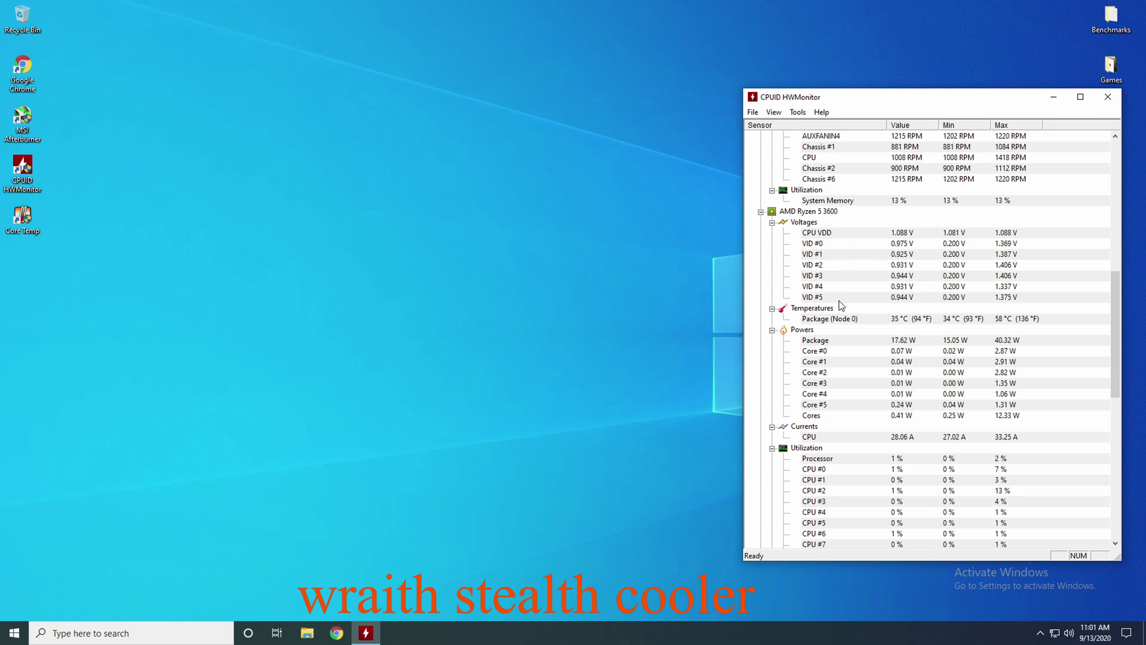
Step: Scroll through the idle Ryzen 5 3600 sensors: package power, utilization and 3518 MHz clocks
scroll(852, 246, down, 3)
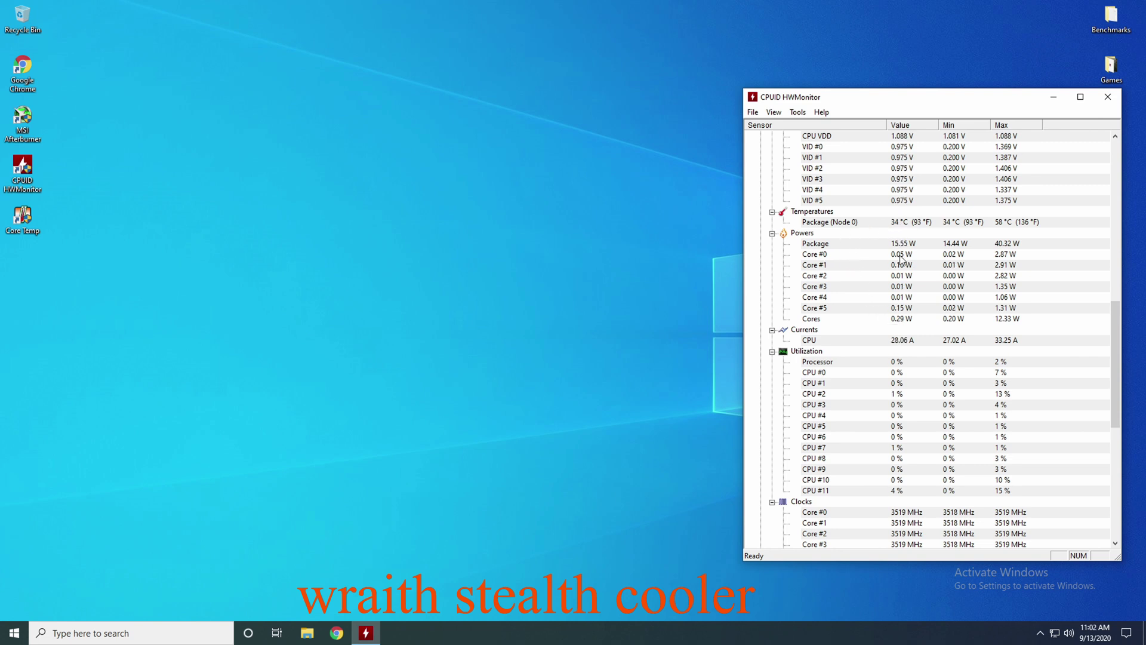
scroll(887, 267, down, 1)
scroll(884, 265, down, 1)
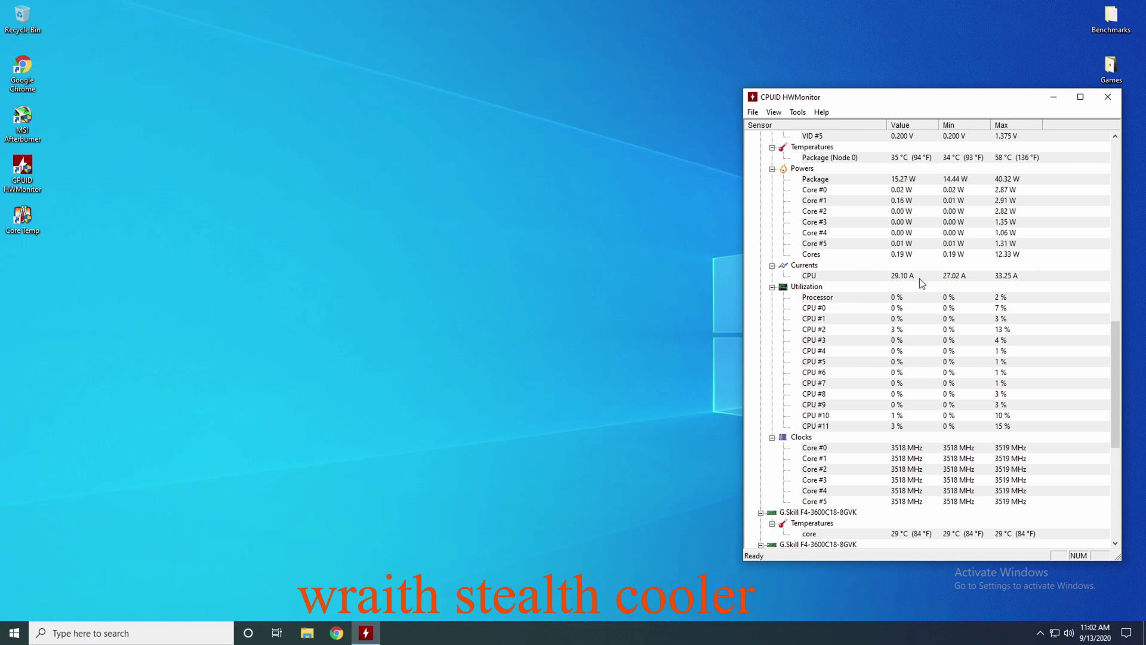
scroll(860, 277, down, 2)
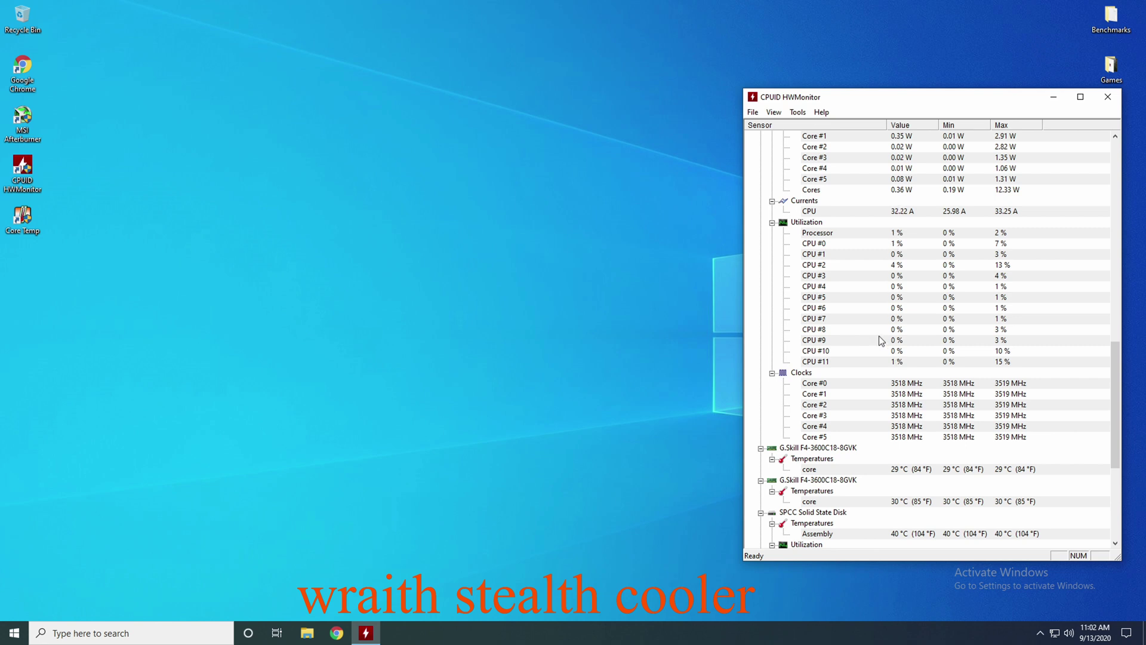
scroll(870, 320, down, 2)
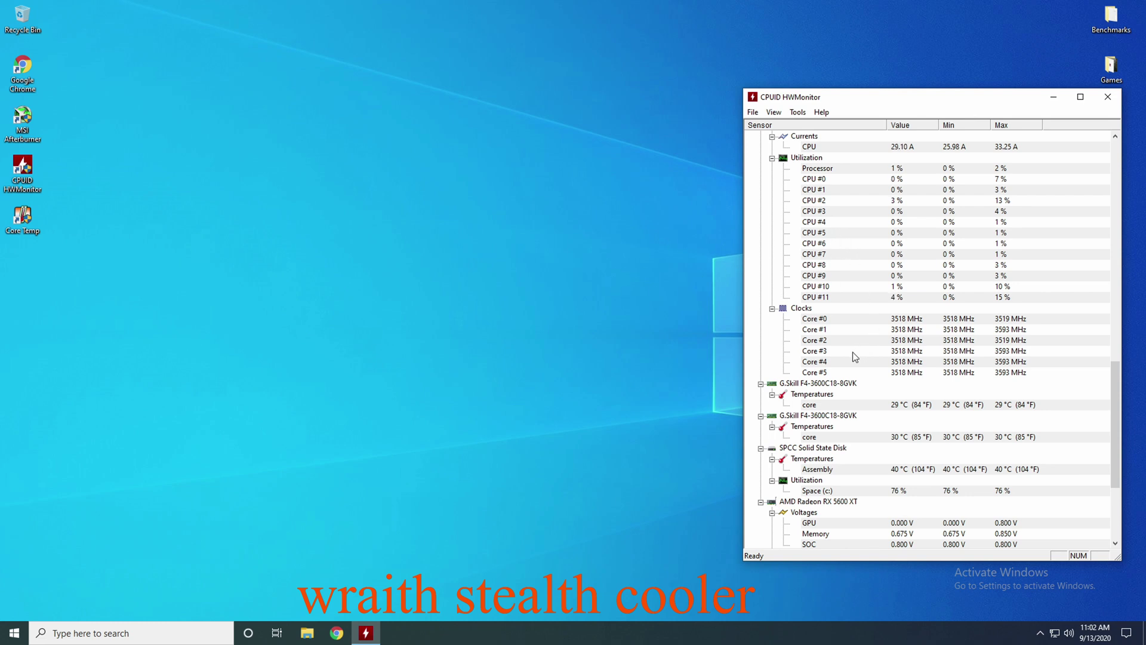
scroll(854, 284, up, 3)
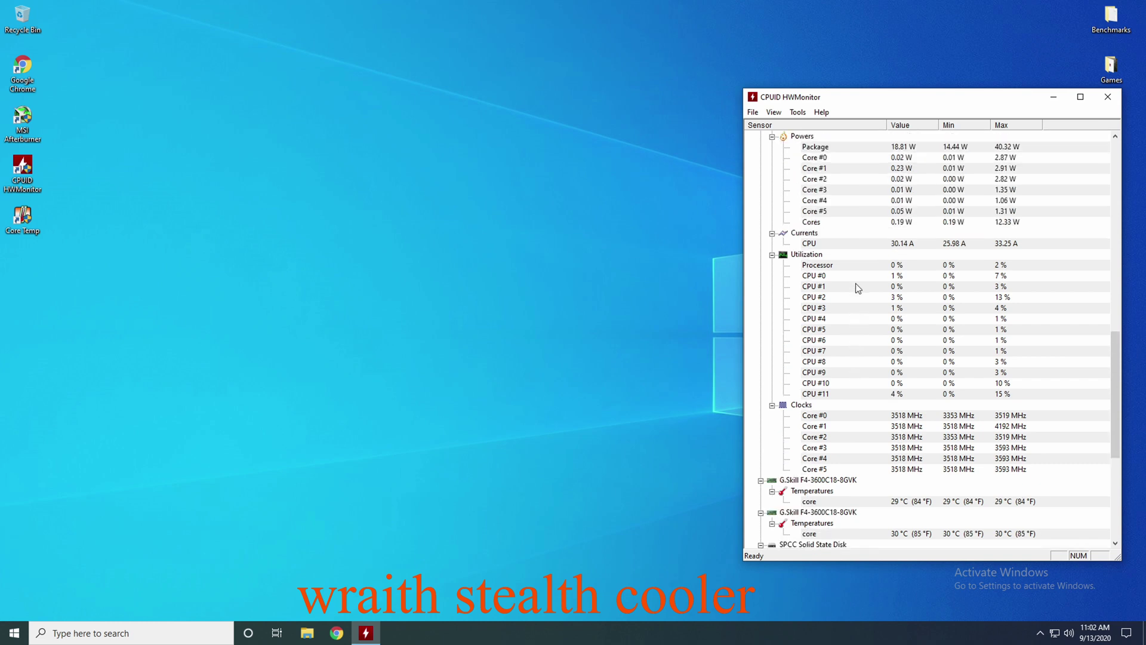
scroll(855, 284, up, 1)
scroll(856, 284, down, 2)
scroll(856, 284, up, 1)
Step: Launch prime95 from Downloads > p95v303b6.win64 and start a Blend torture test on 12 threads
click(307, 633)
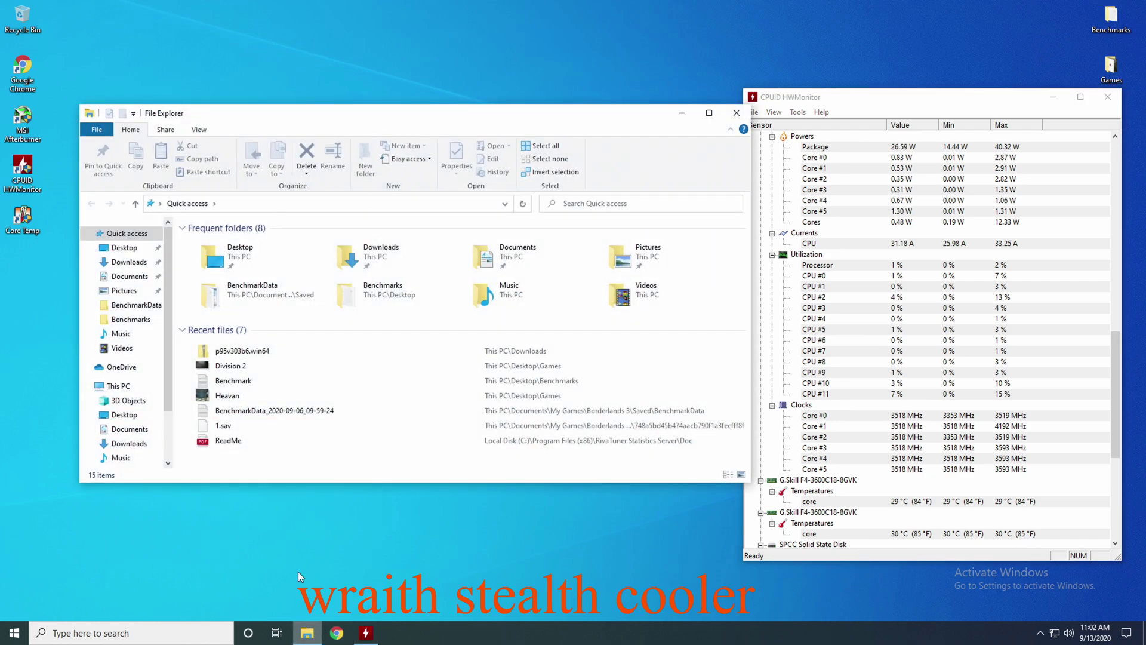
click(132, 266)
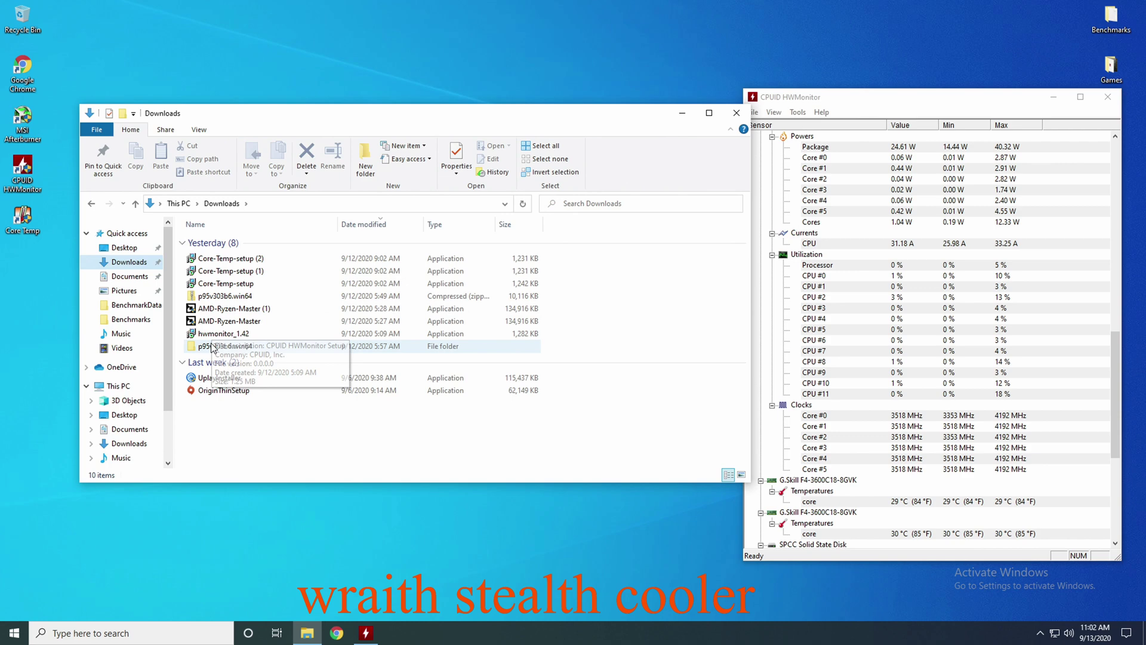
double_click(214, 346)
click(213, 345)
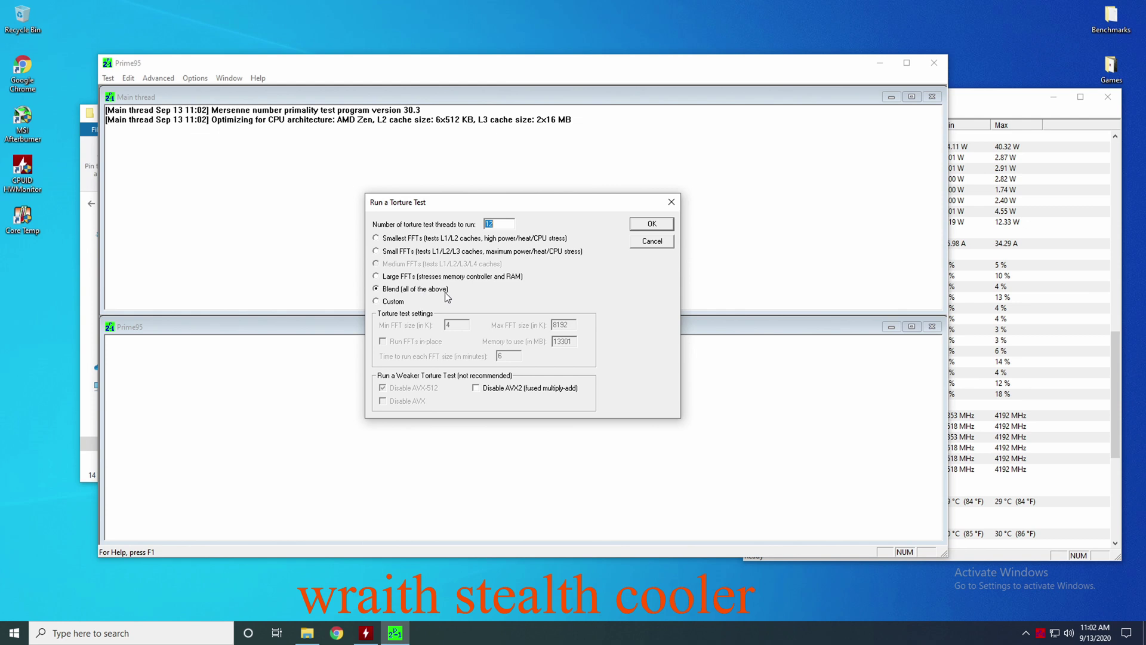
click(653, 225)
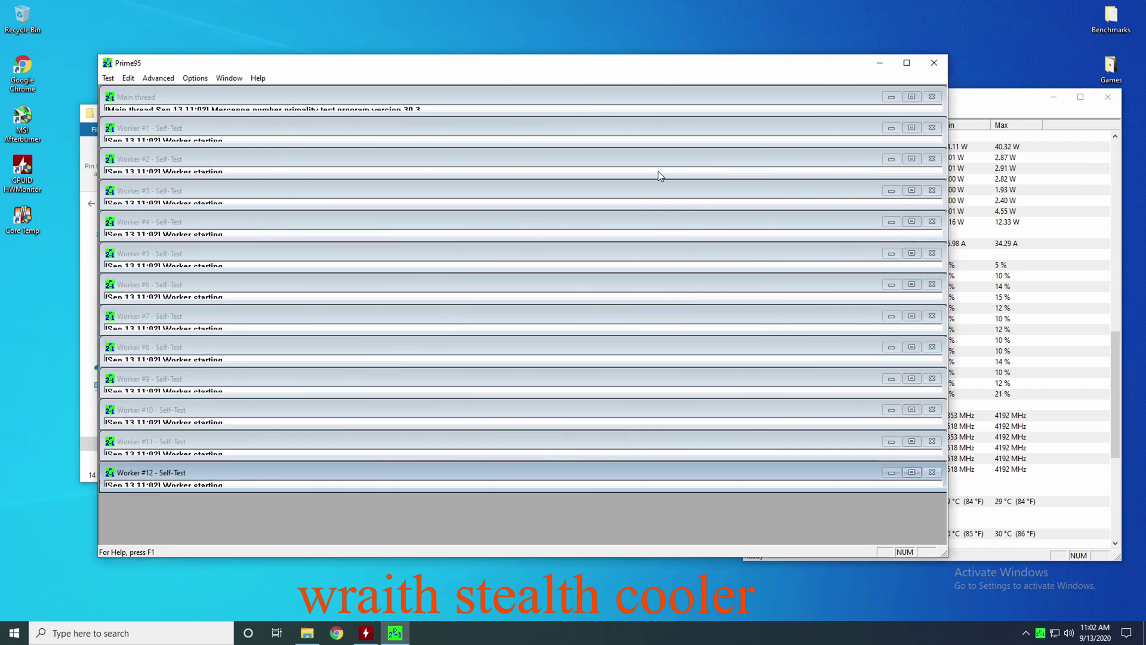
Step: Put HWMonitor over Prime95 and review the full-load temperature, power and clock rows
click(977, 113)
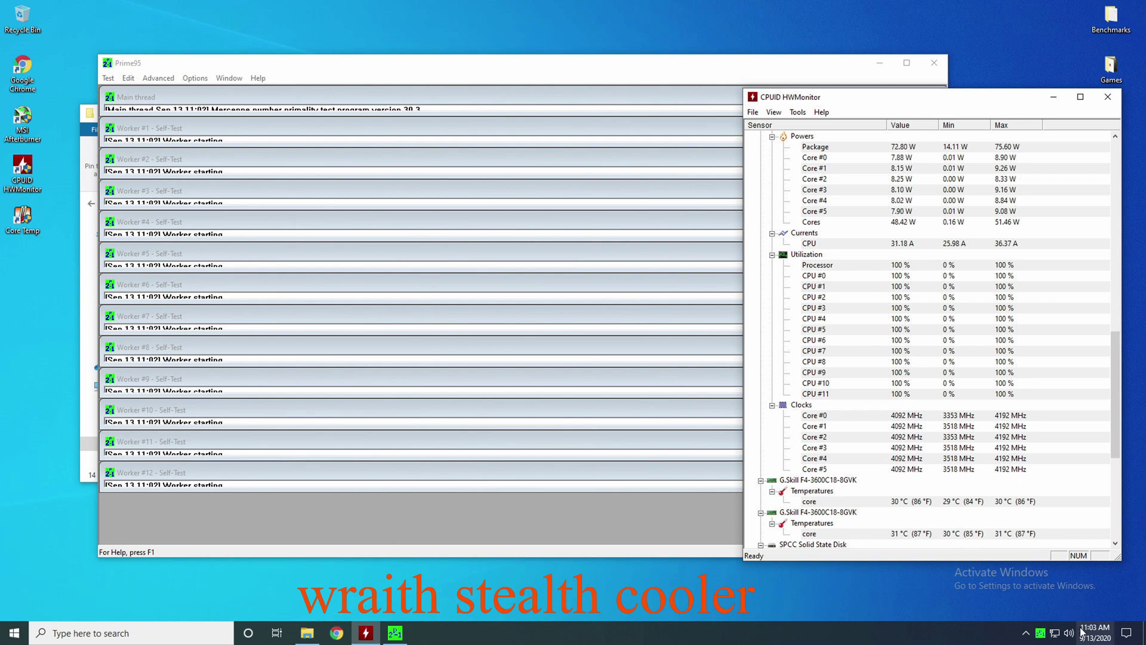
mouse_move(1087, 634)
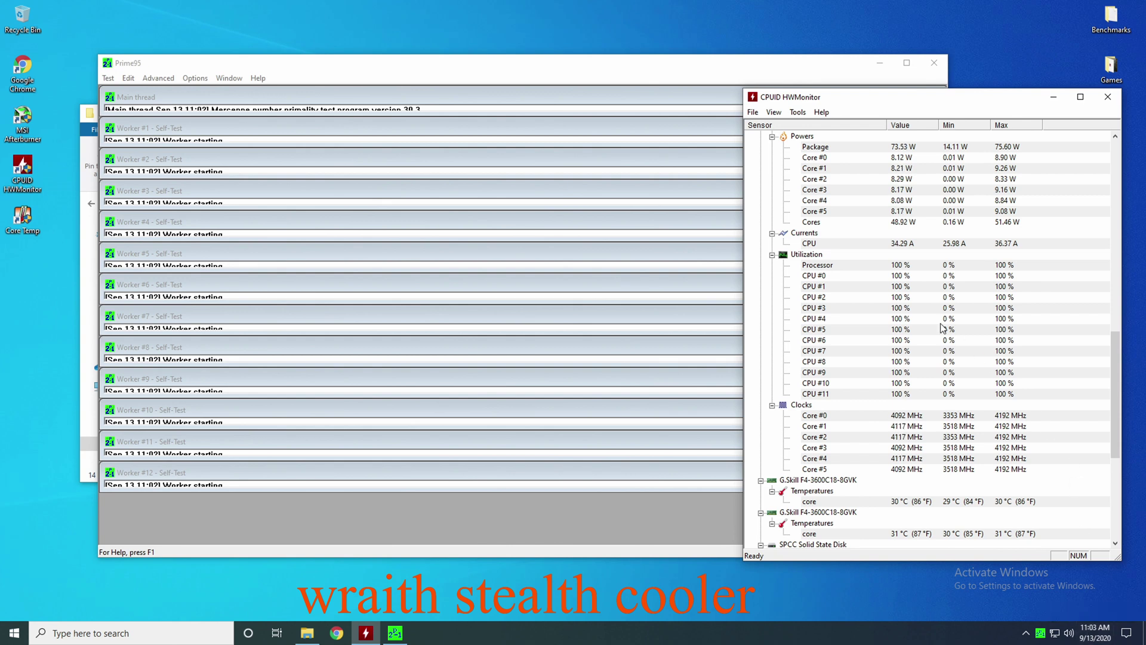
scroll(880, 297, up, 2)
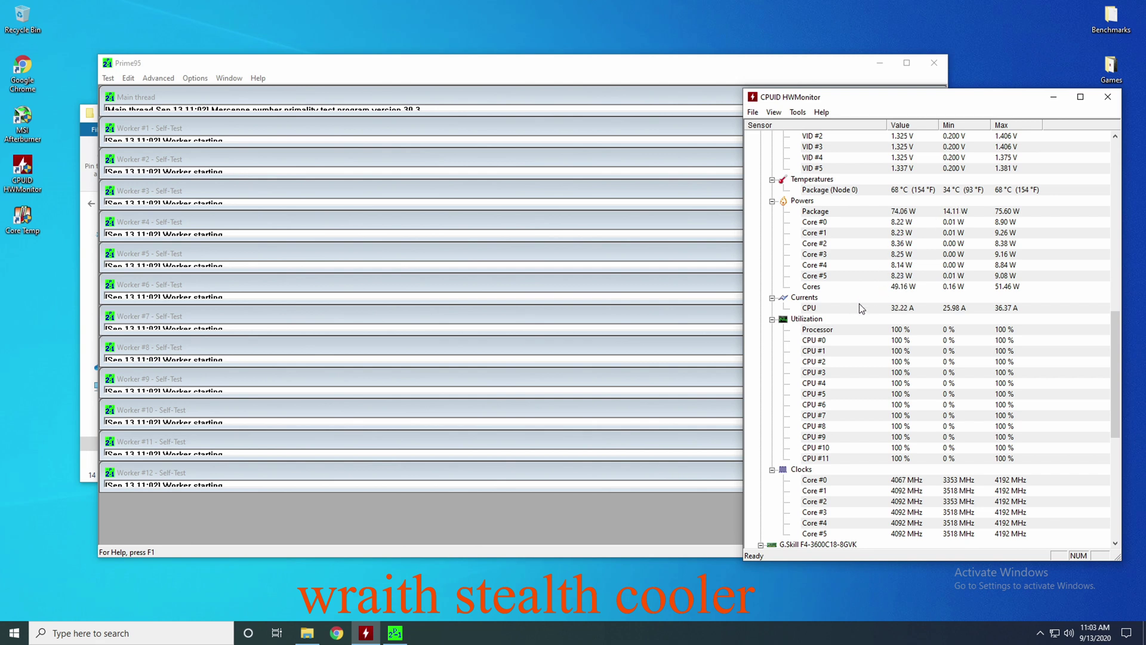
scroll(859, 303, down, 1)
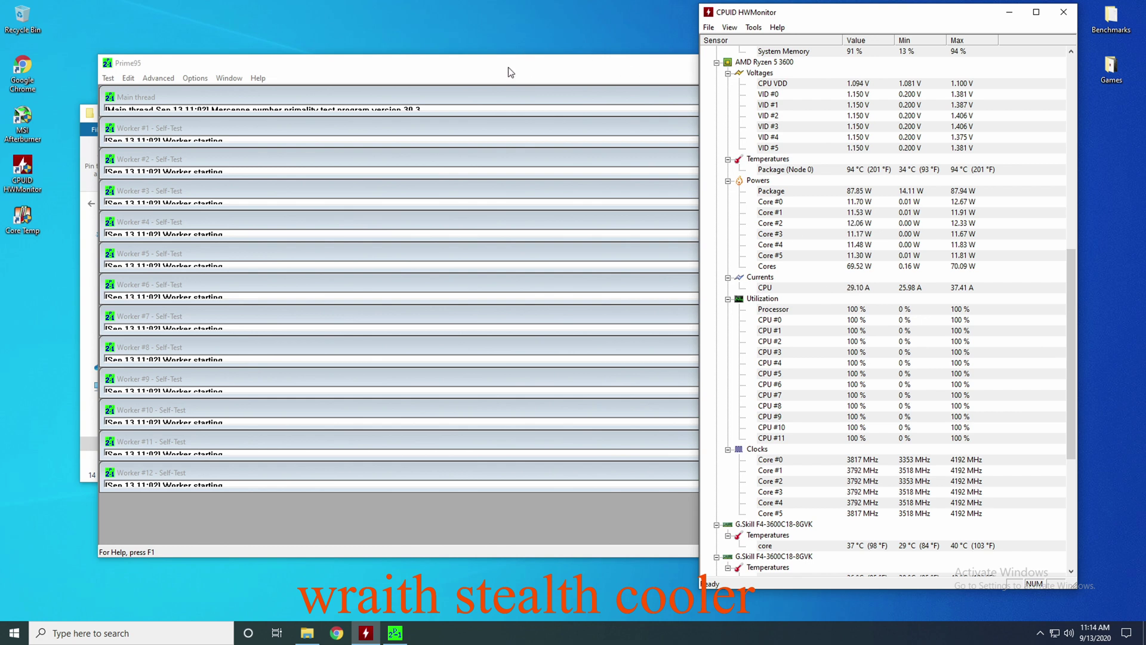
Step: Stop all Prime95 workers with Test > Stop, then quit via Test > Exit
click(490, 72)
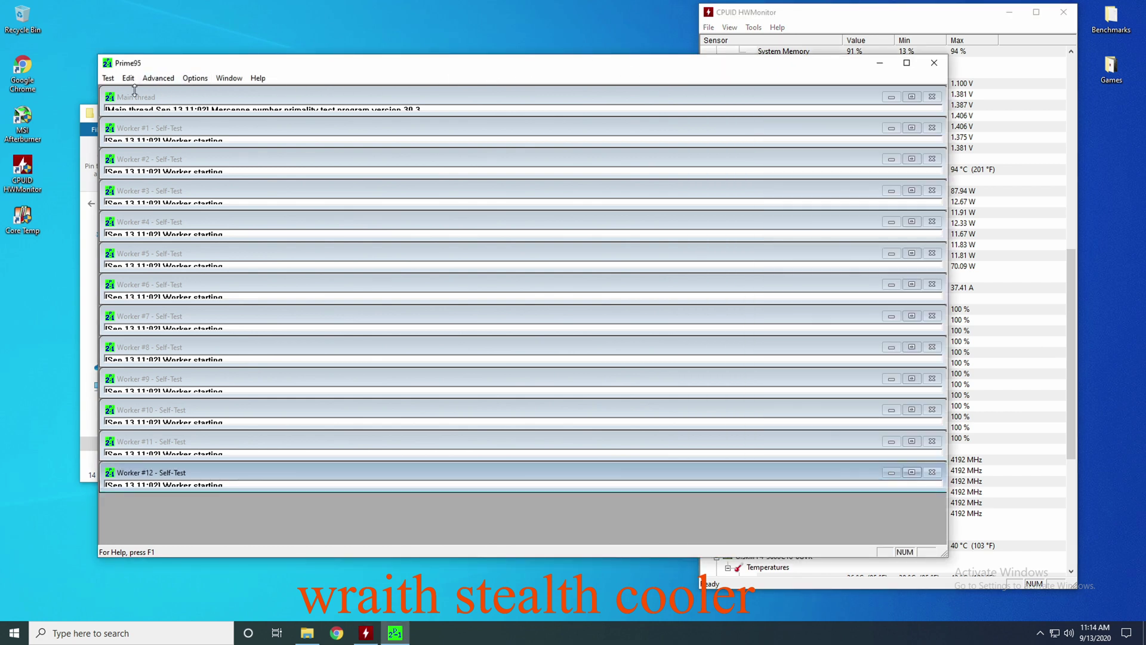
click(109, 79)
click(128, 152)
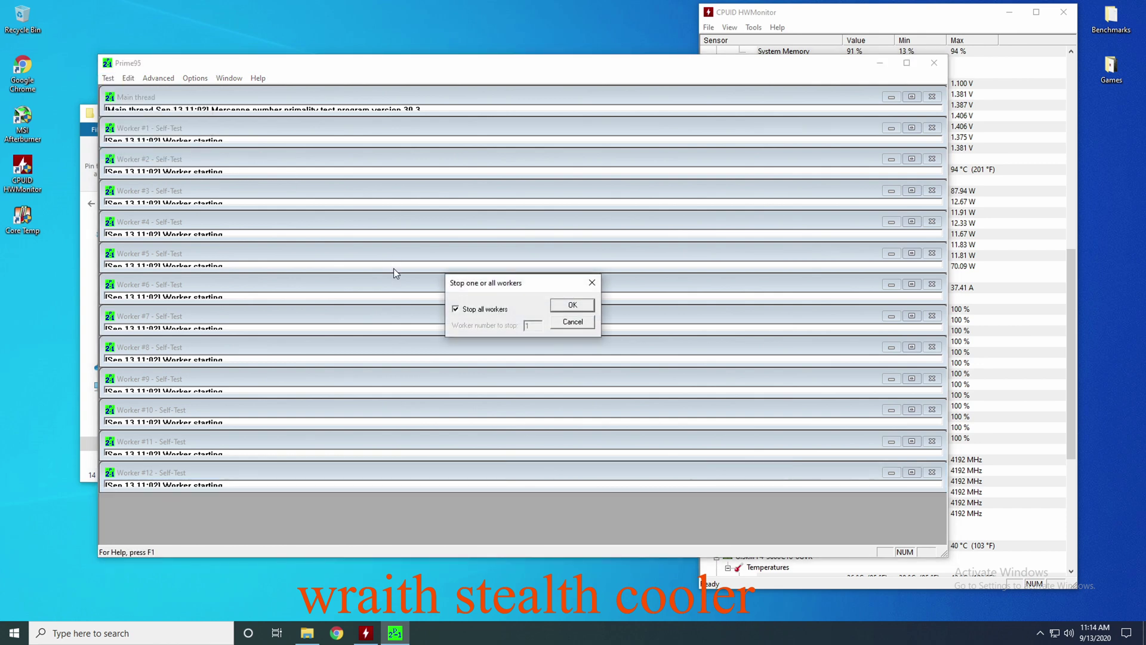
click(572, 306)
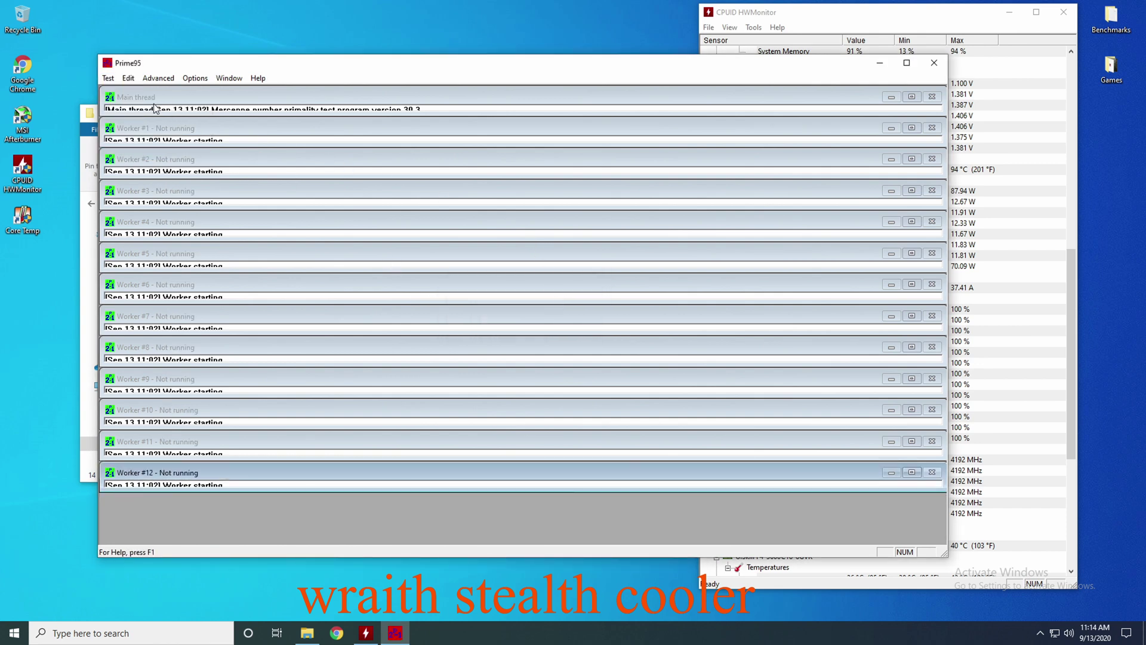
click(108, 78)
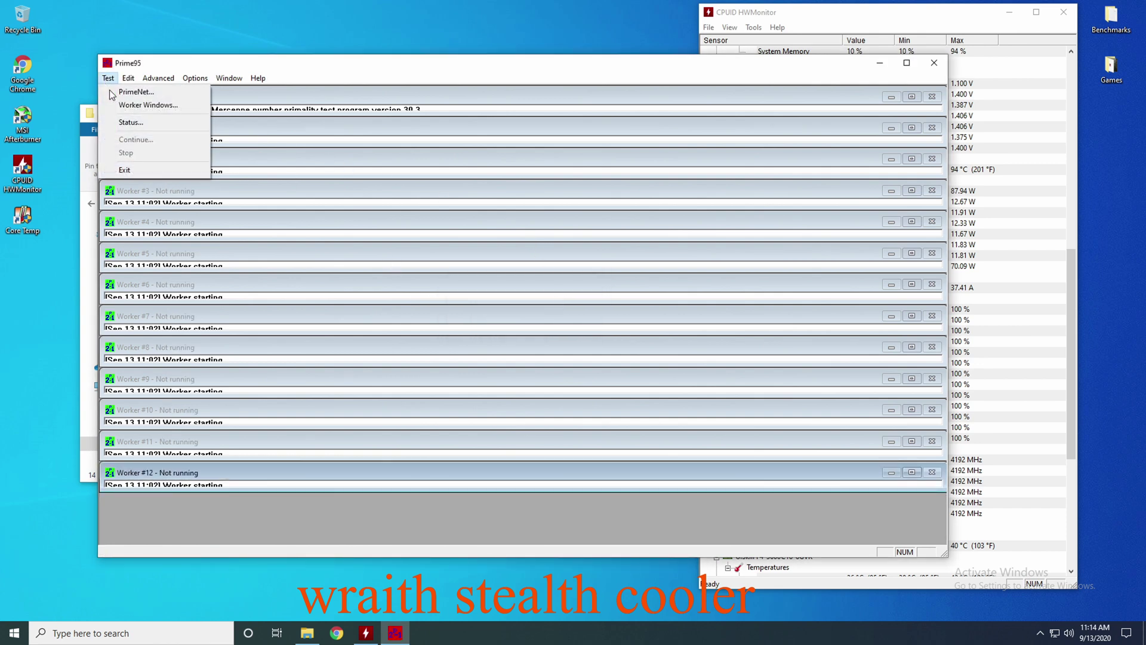
click(129, 172)
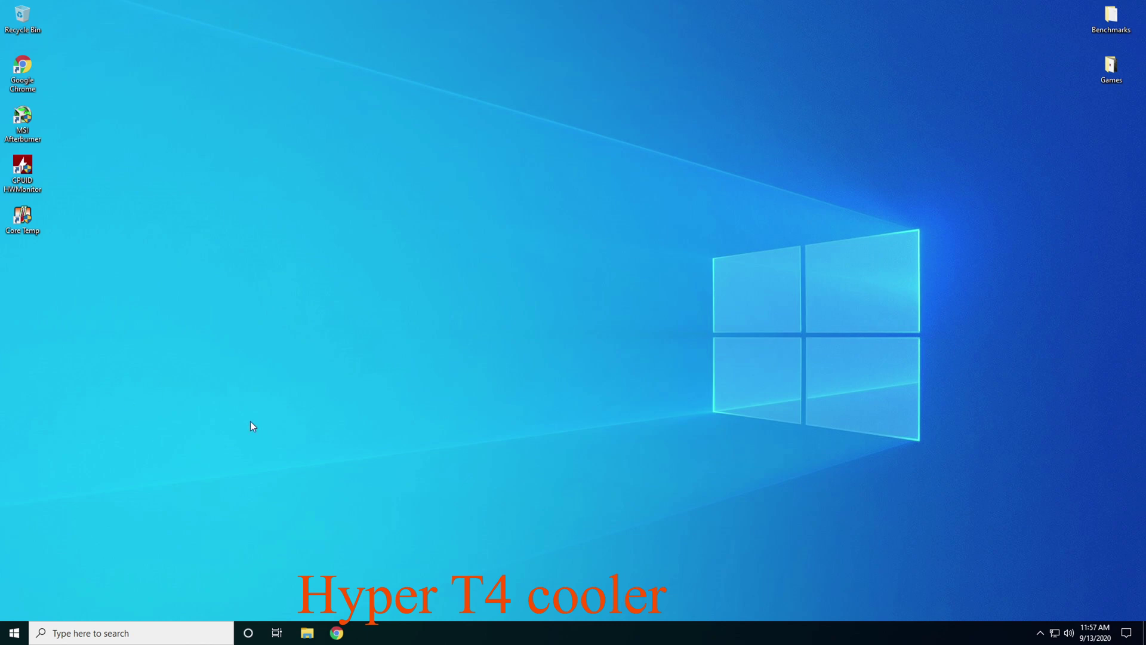
Step: Start HWMonitor as administrator, move it right and enlarge it to show idle Ryzen readings (37 °C, ~20 W)
double_click(22, 169)
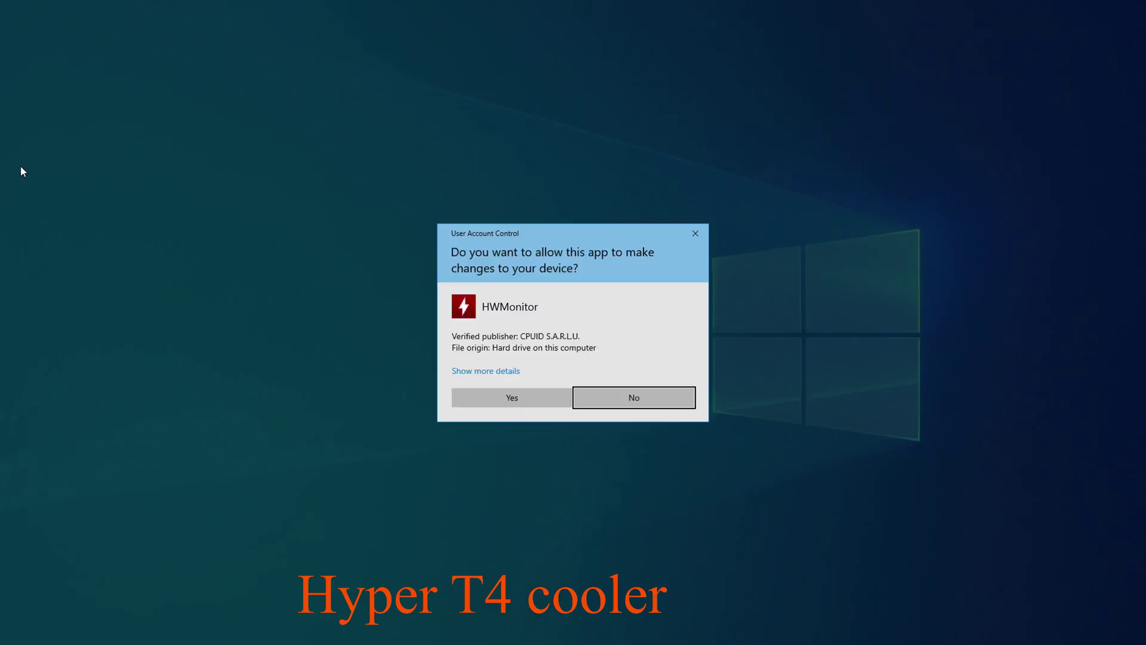
click(464, 396)
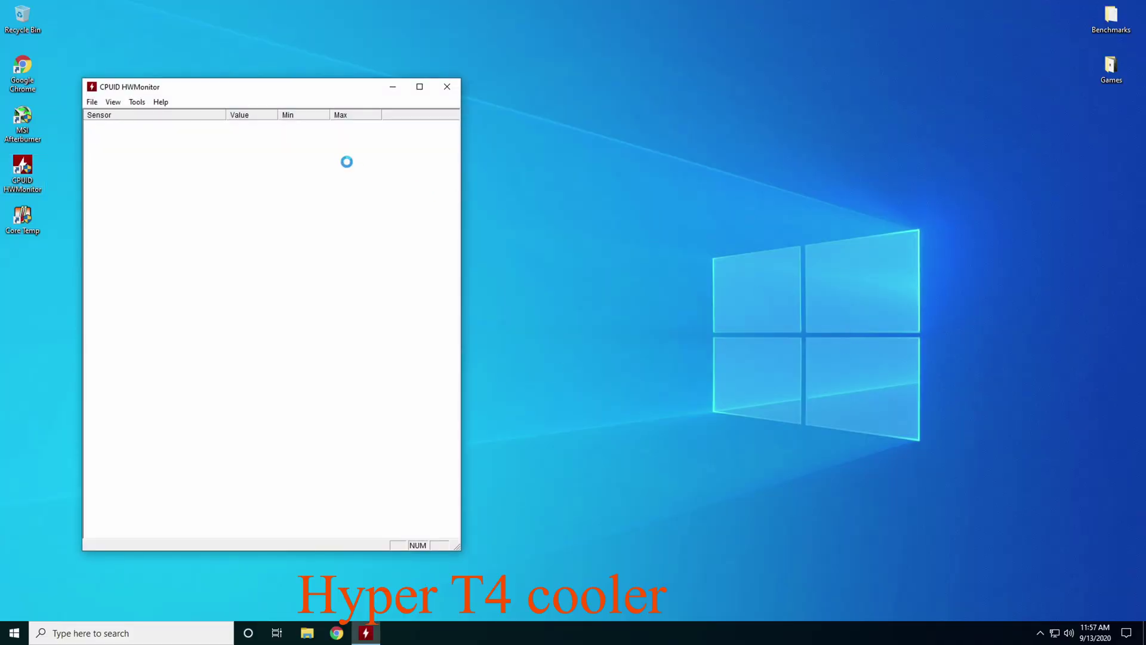
scroll(310, 179, down, 10)
drag(225, 95, 852, 19)
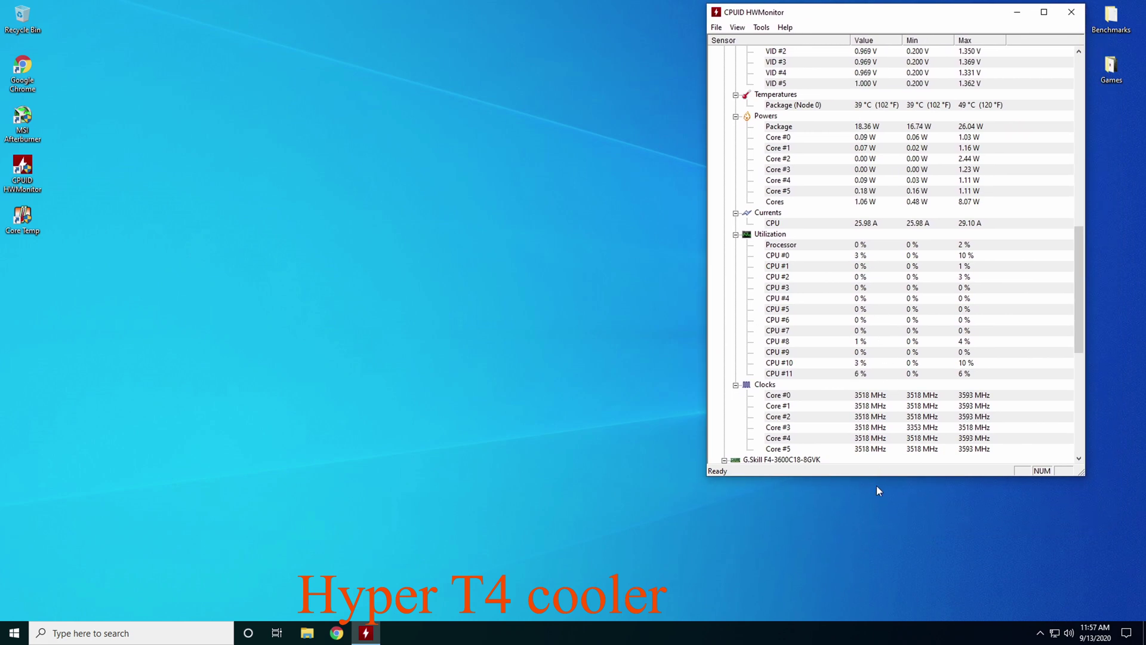
drag(878, 476, 875, 575)
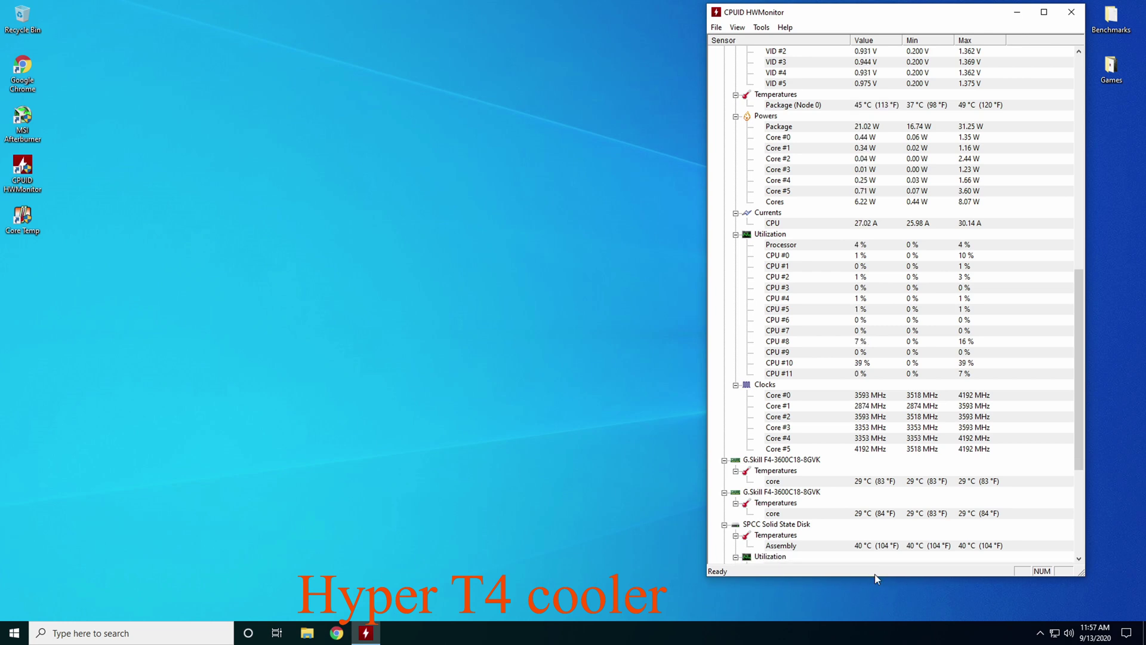
scroll(839, 399, up, 2)
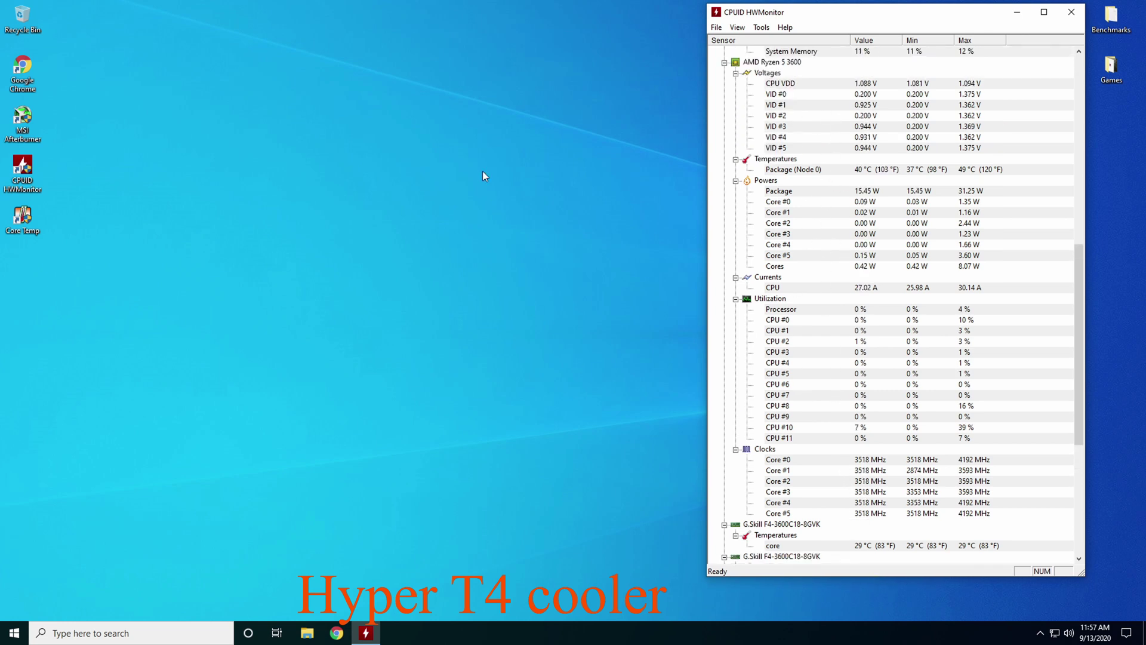
Step: Run prime95 from Downloads > p95v303b6.win64 and start the torture test on all 12 workers
click(308, 634)
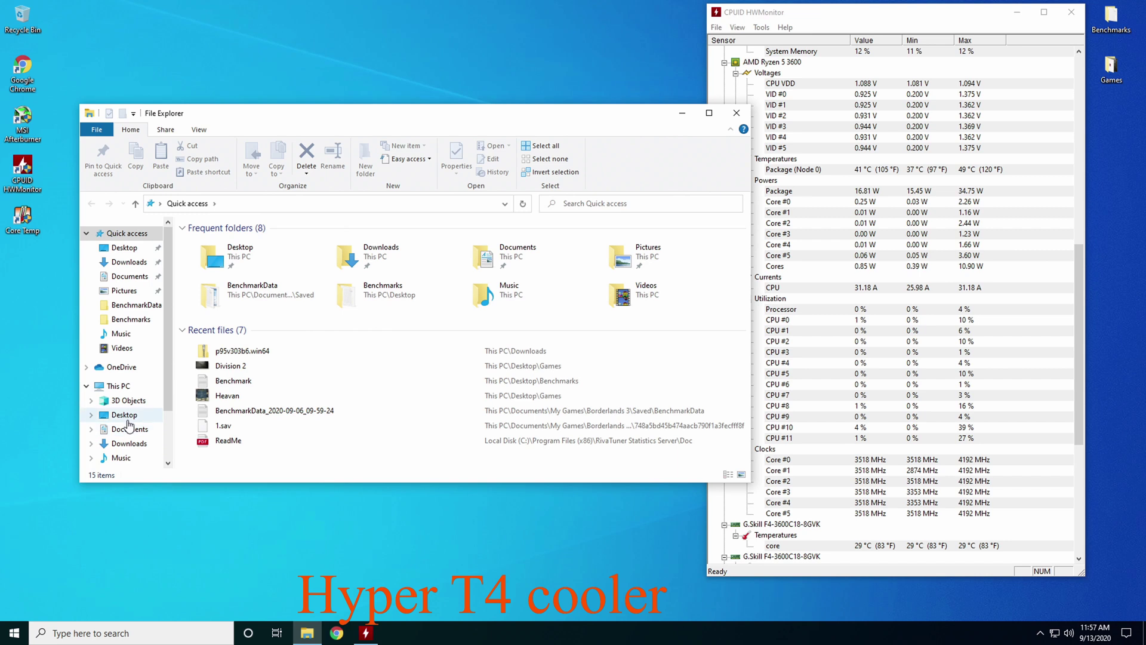
click(117, 444)
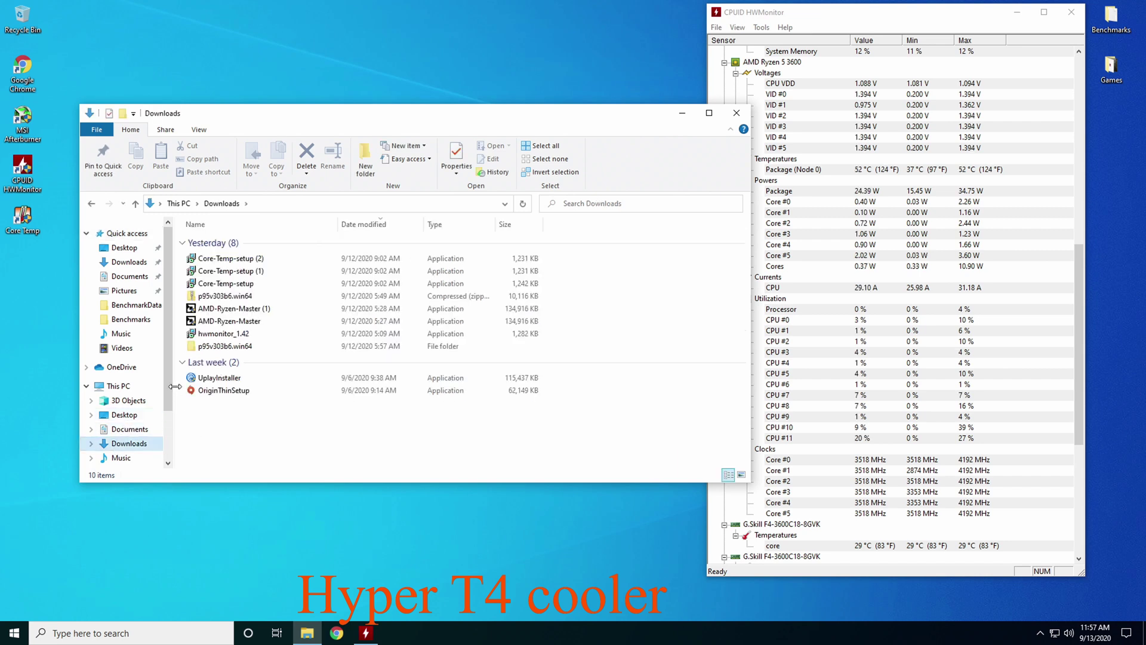
double_click(218, 347)
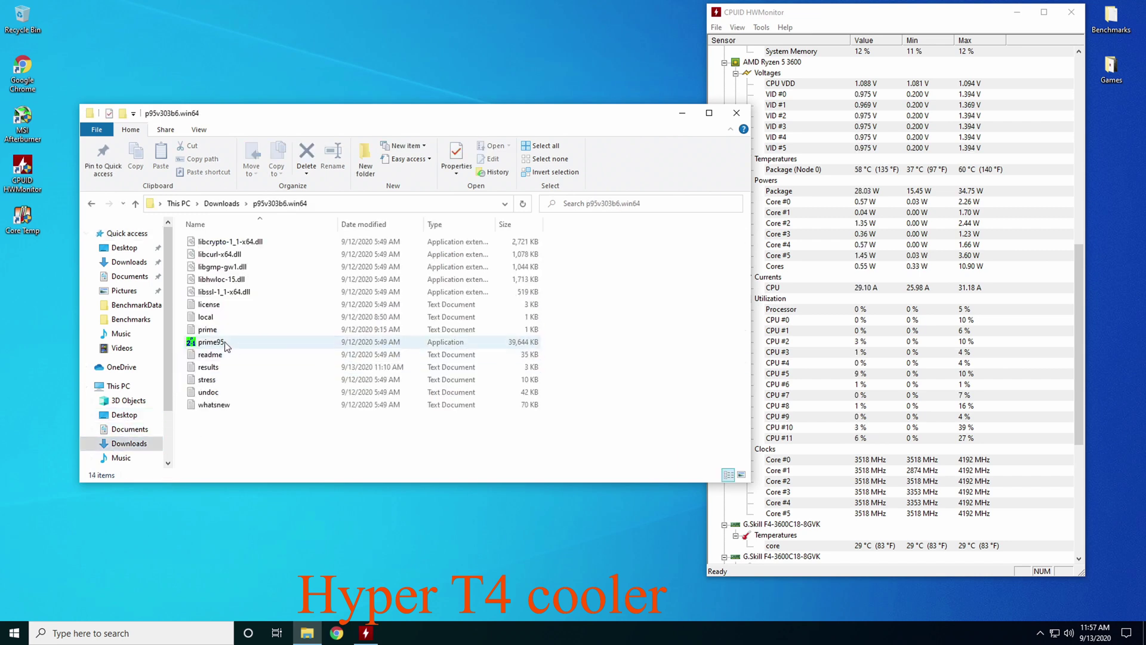
double_click(221, 339)
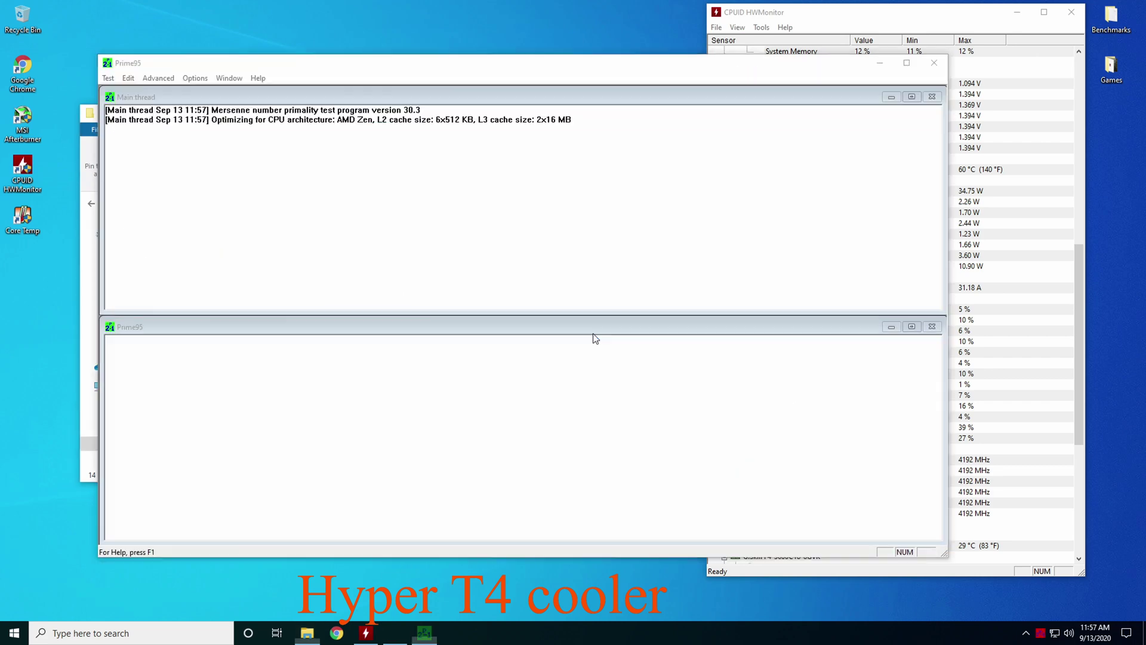
click(650, 225)
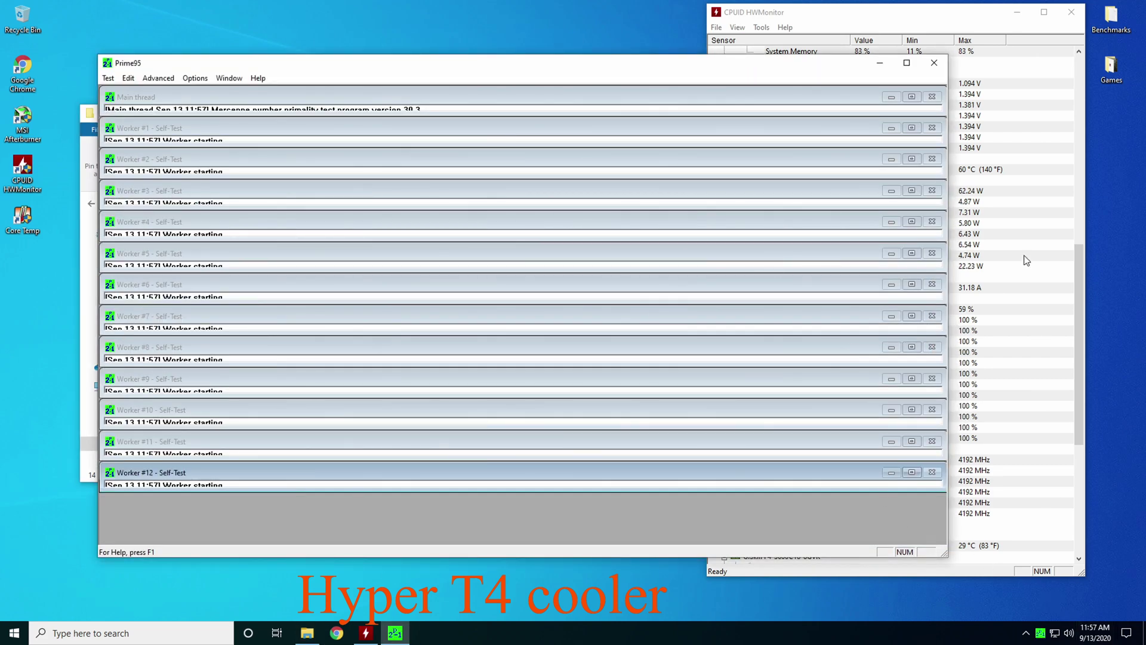
Step: Bring HWMonitor to the front to watch the Hyper T4-cooled package reach 81 °C at 87.9 W
click(954, 18)
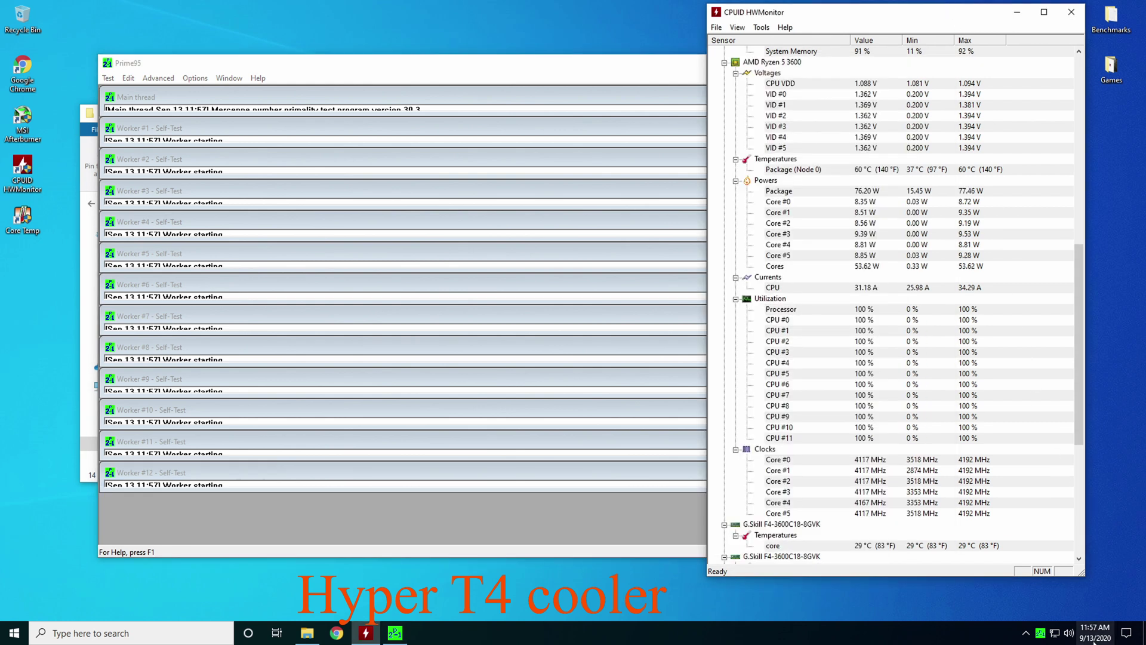
mouse_move(1086, 637)
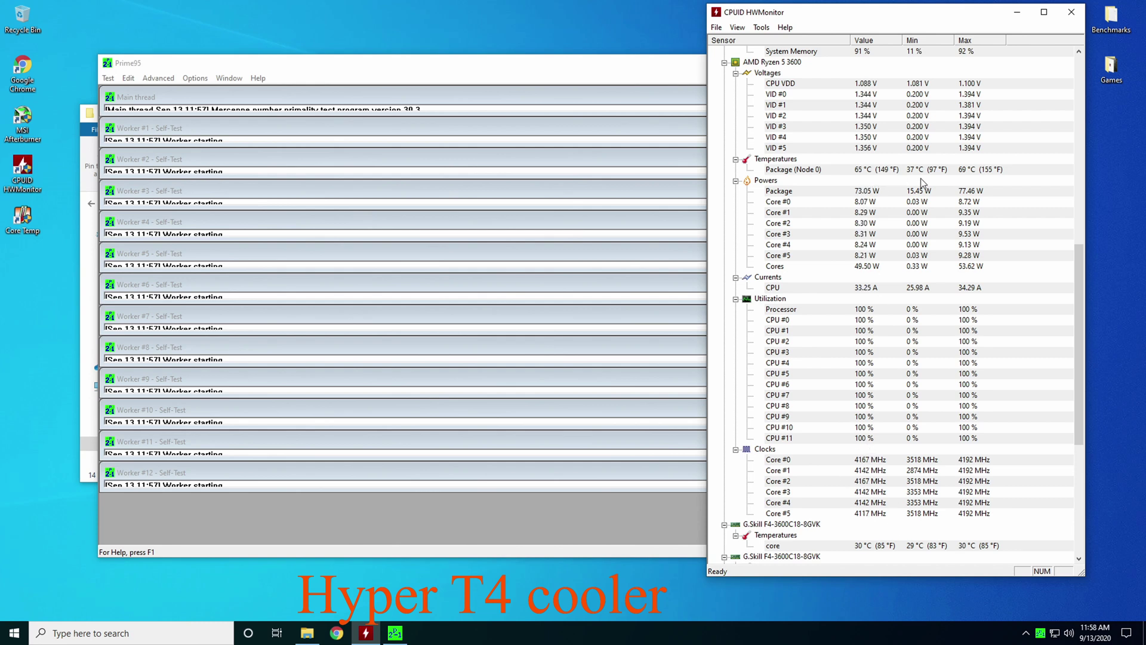
scroll(849, 200, up, 1)
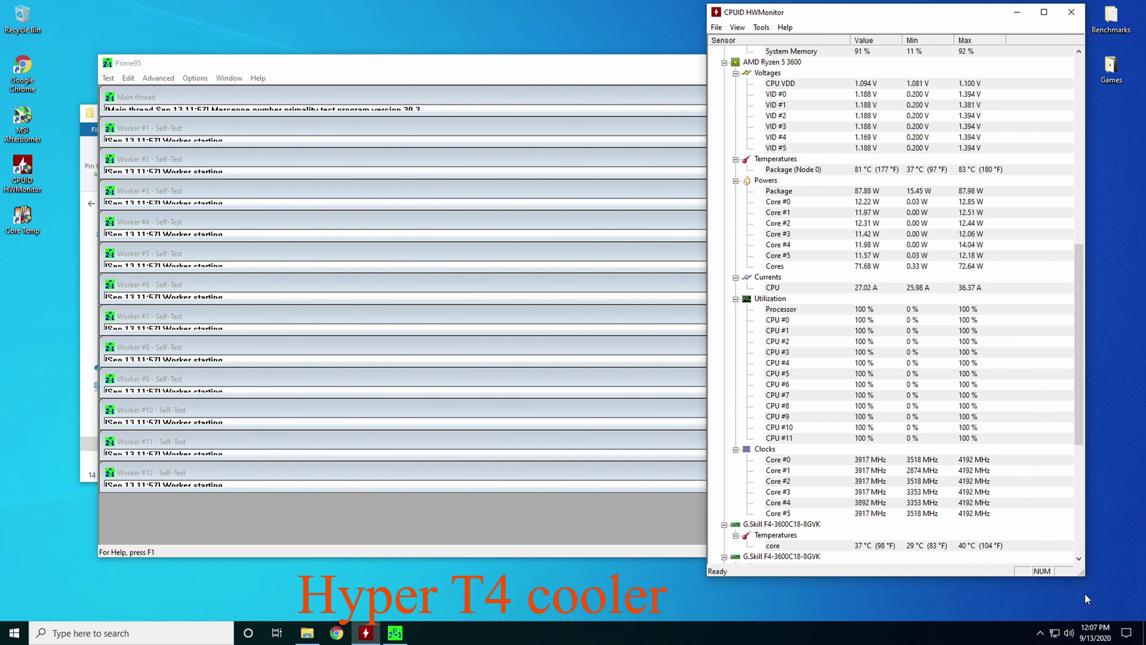
mouse_move(1089, 637)
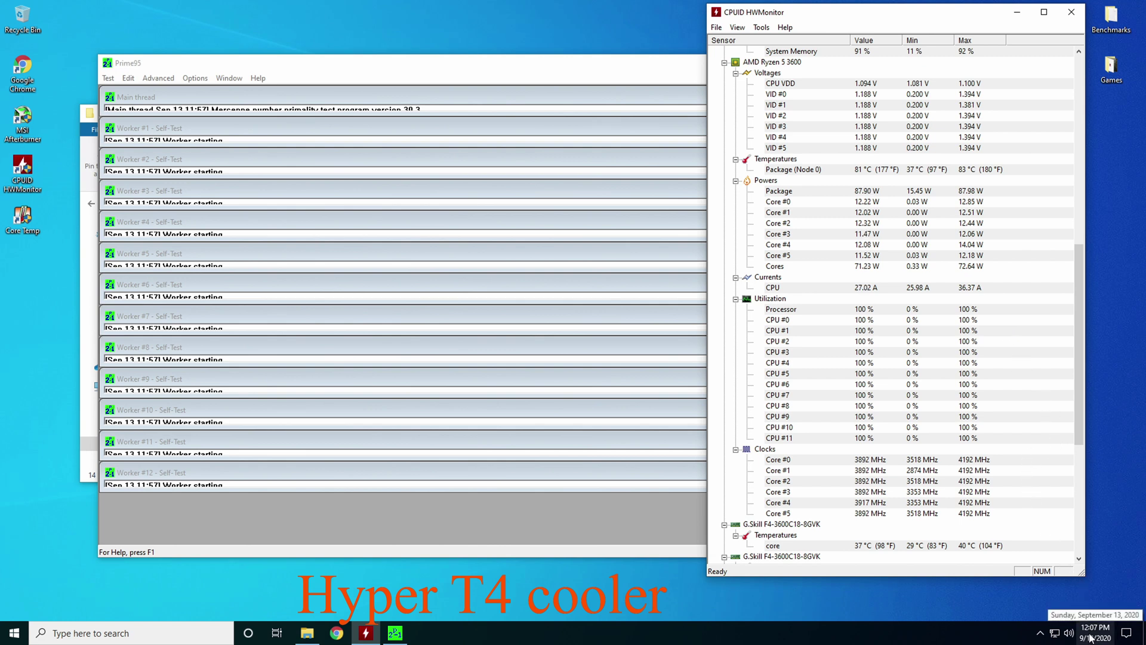